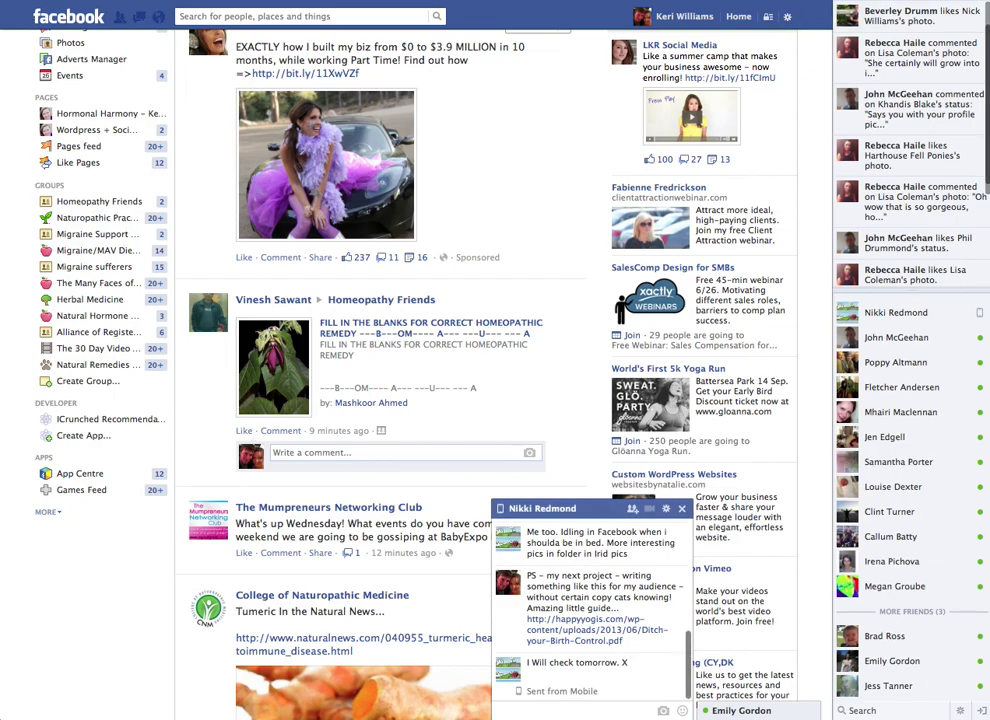
- Leave Facebook and show the browser's Top Sites grid
{"action": "key", "text": "super+t"}
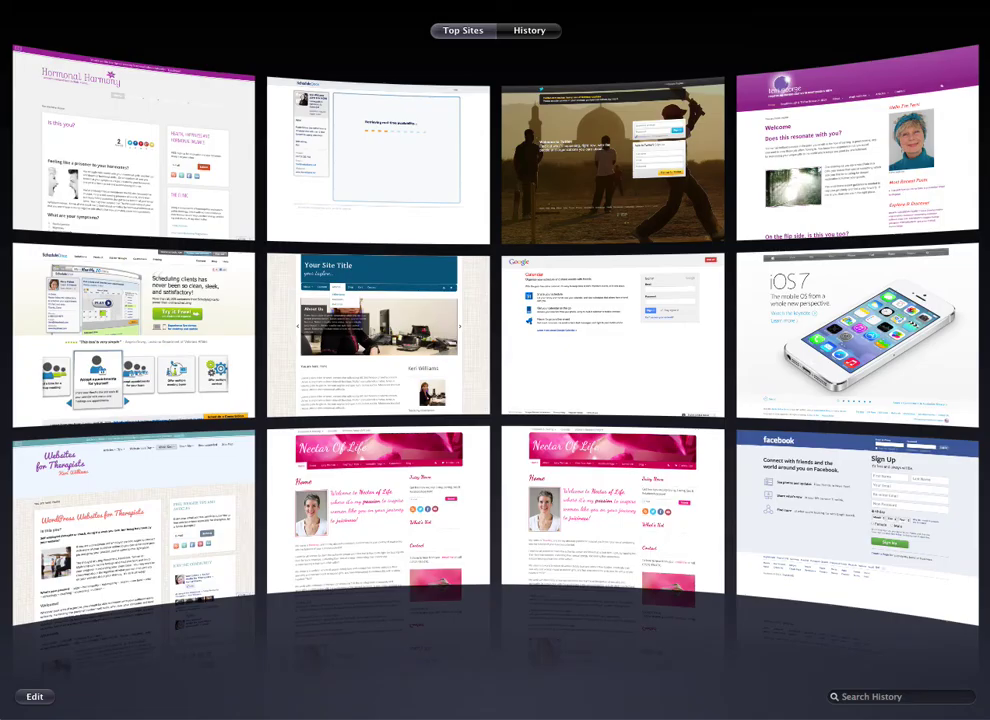
- Go to photopin.com and search for 'woman' photos
{"action": "type", "text": "photo"}
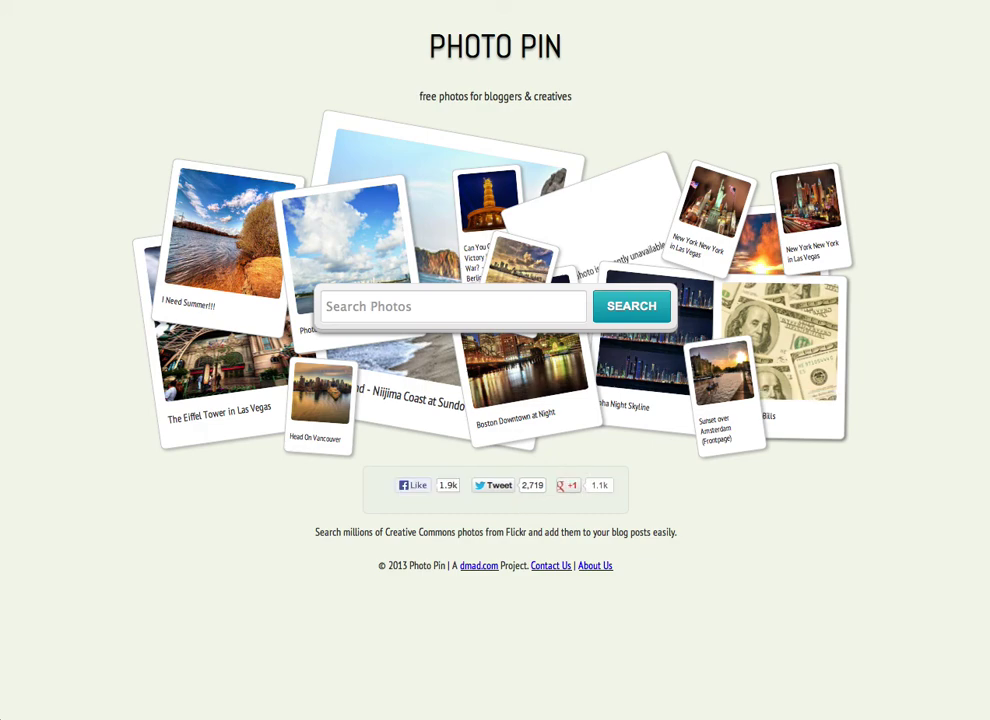
{"action": "left_click", "coordinate": [433, 305]}
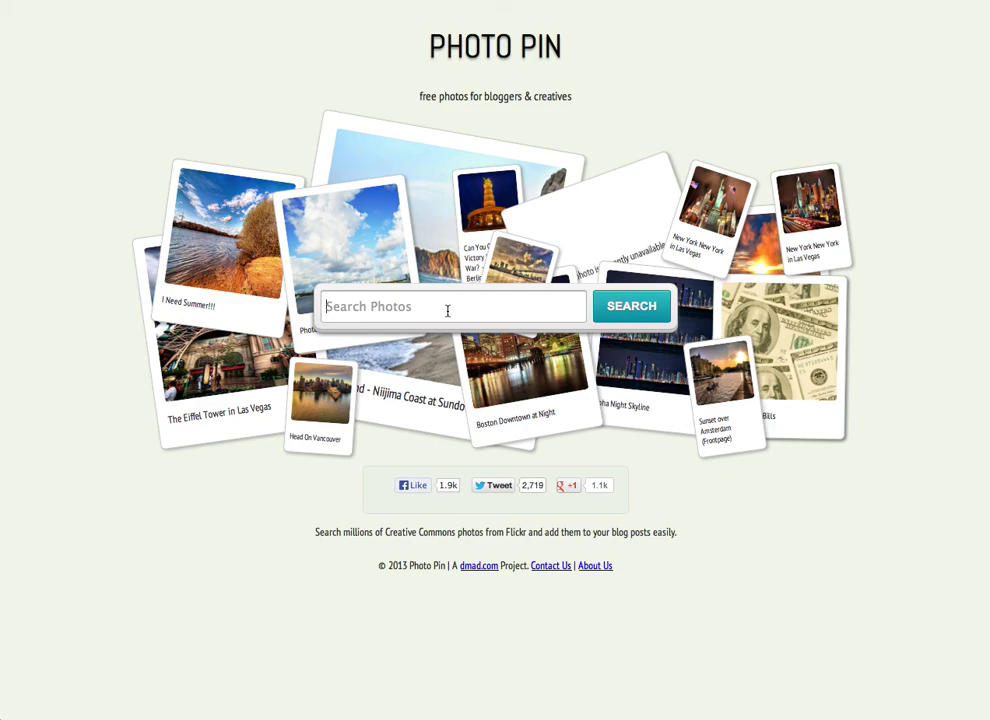
{"action": "type", "text": "woman"}
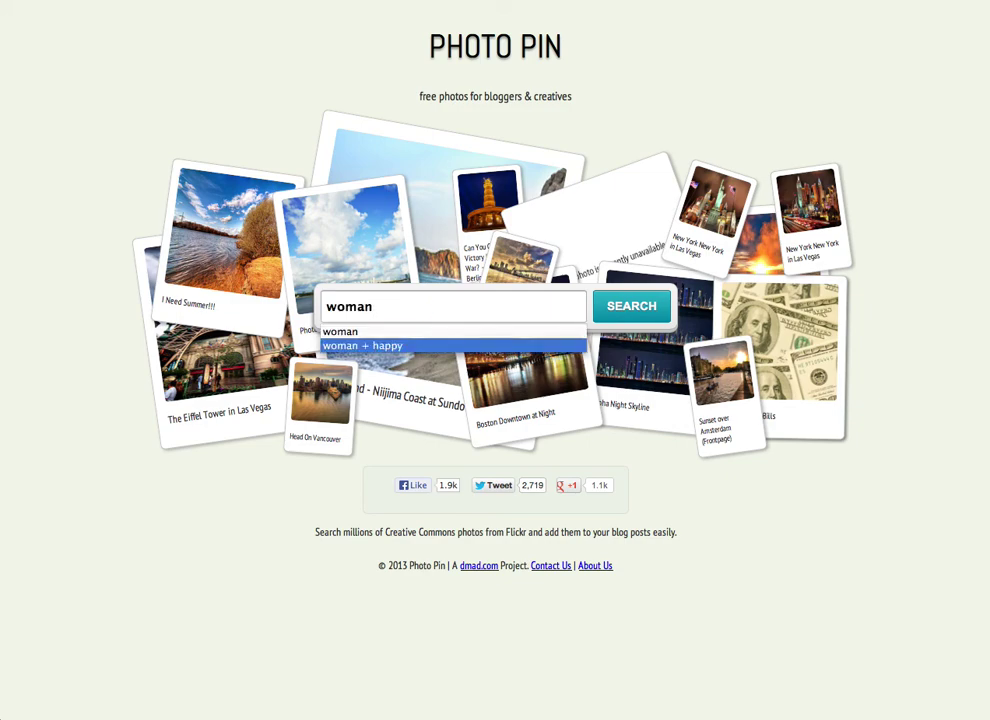
{"action": "key", "text": "Down"}
{"action": "key", "text": "BackSpace"}
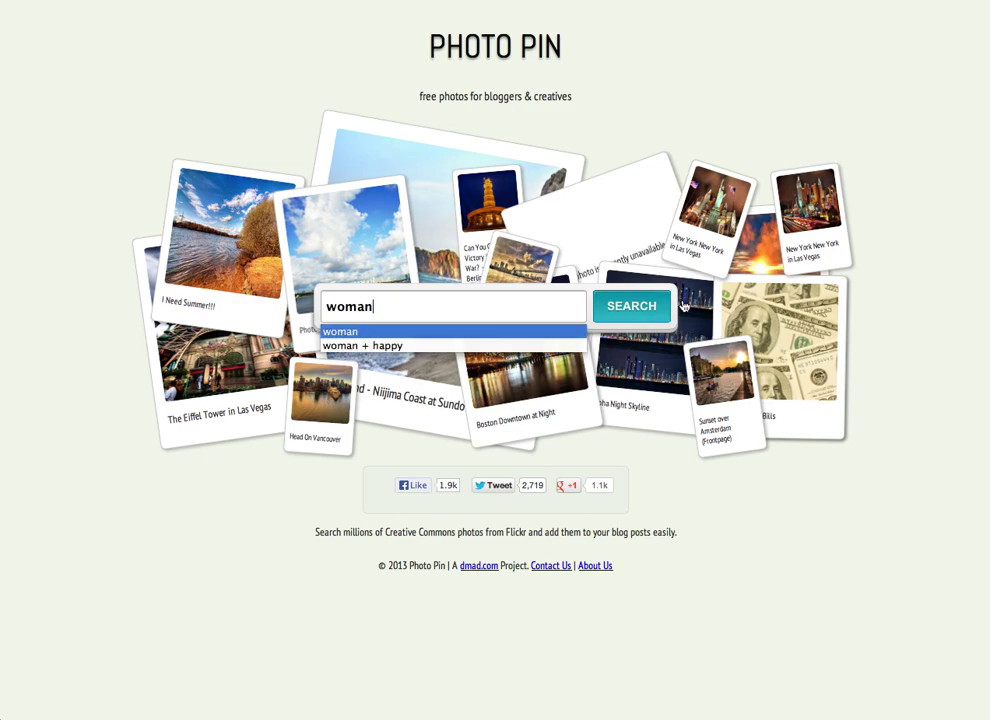
{"action": "left_click", "coordinate": [637, 310]}
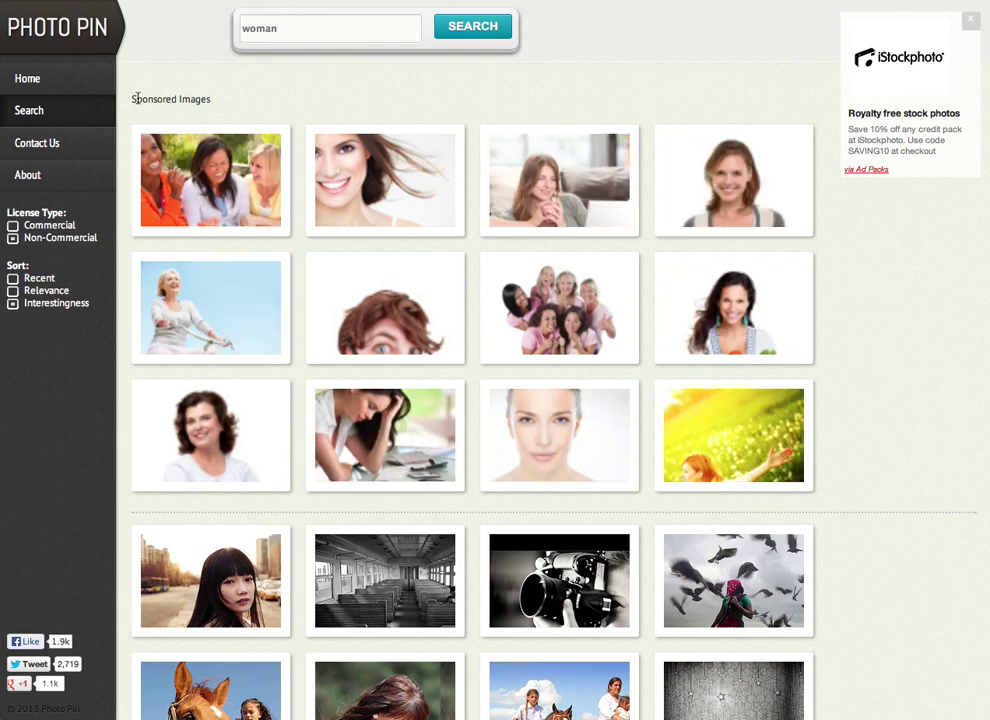
- Scroll past the sponsored images and open the get-photo options for the city-street woman photo
{"action": "left_click_drag", "start_coordinate": [133, 98], "coordinate": [228, 103]}
{"action": "scroll", "coordinate": [893, 329], "scroll_direction": "down", "scroll_amount": 4}
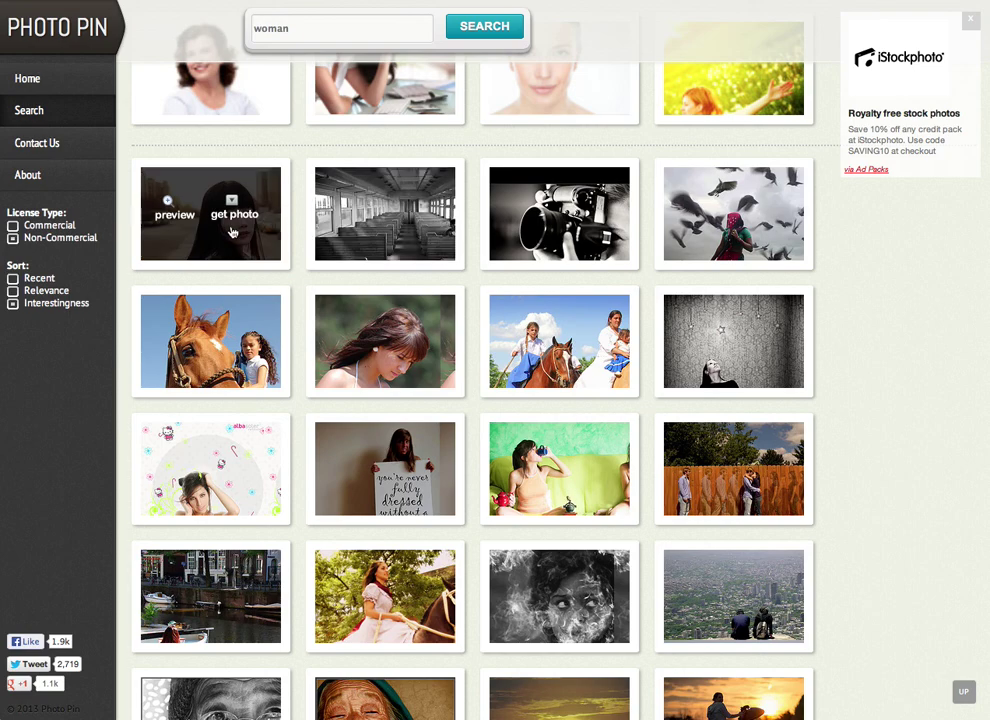
{"action": "mouse_move", "coordinate": [626, 231]}
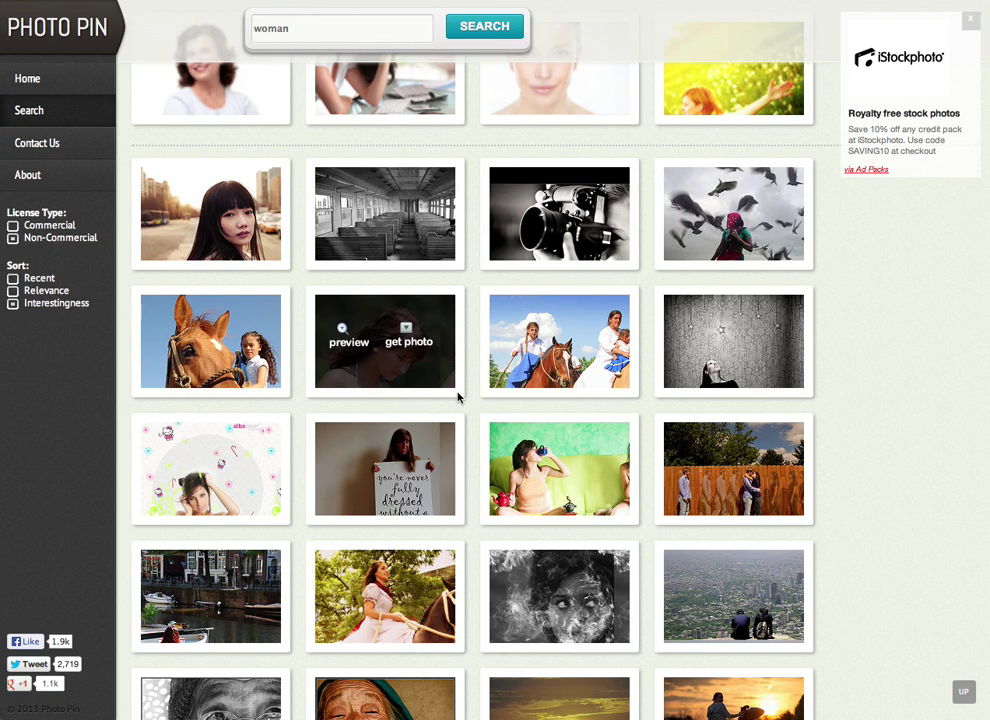
{"action": "mouse_move", "coordinate": [233, 215]}
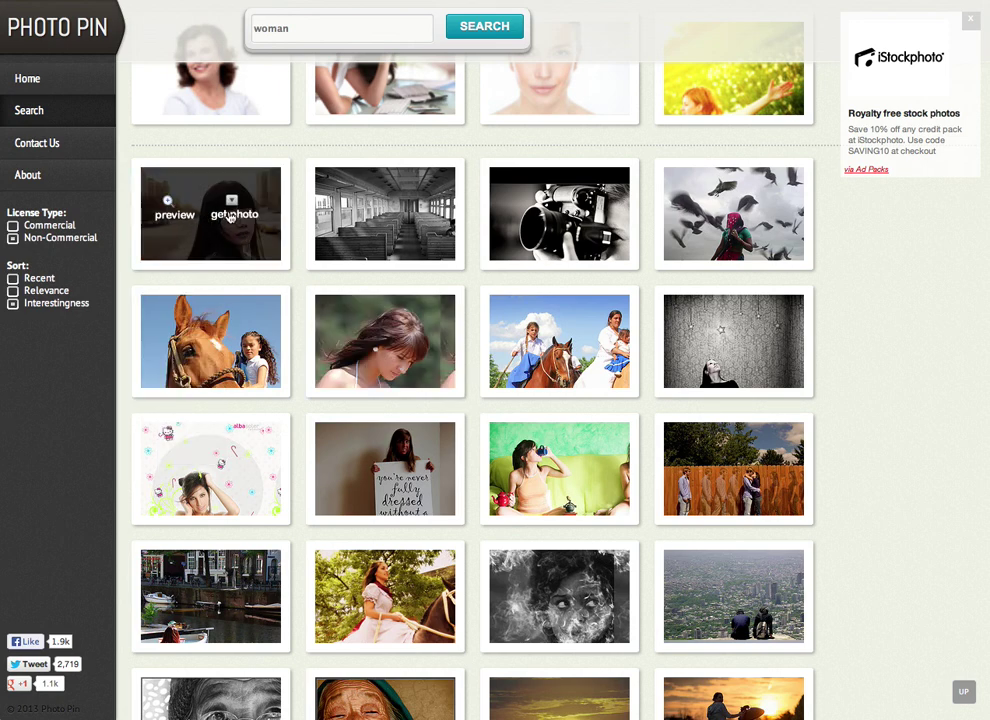
{"action": "mouse_move", "coordinate": [168, 210]}
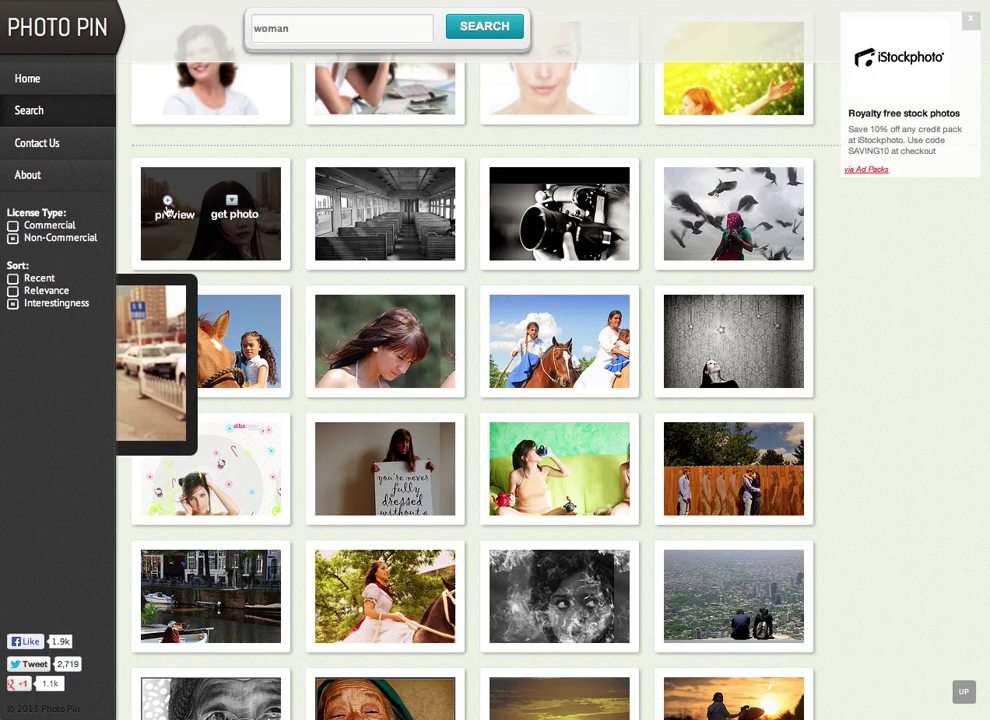
{"action": "mouse_move", "coordinate": [328, 210]}
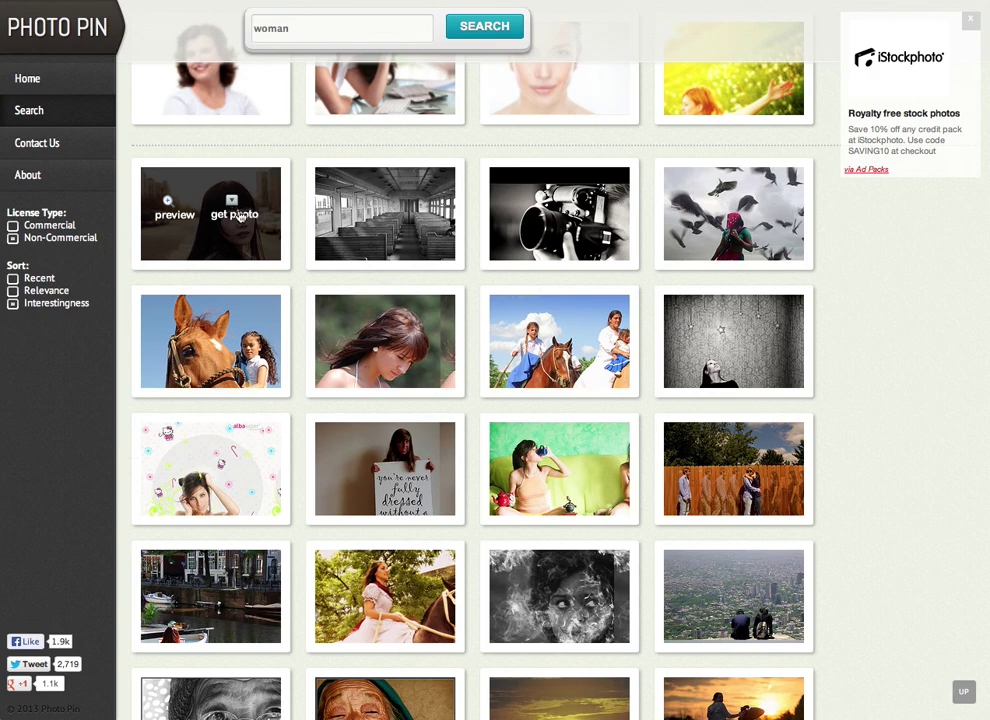
{"action": "left_click", "coordinate": [231, 213]}
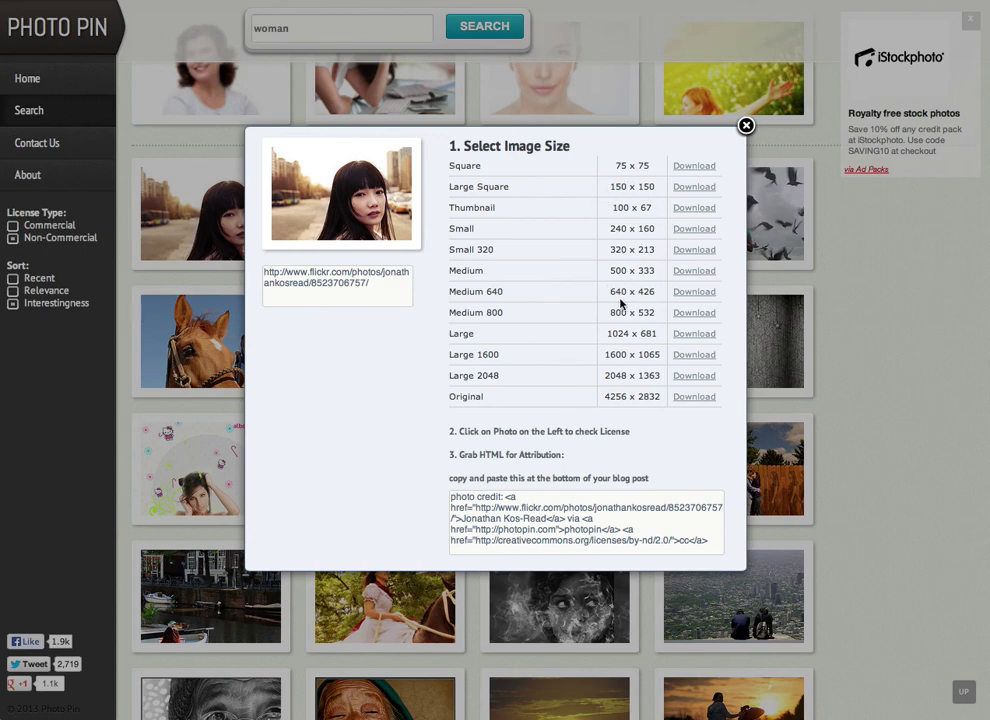
- Download the Large 1024 x 681 photo, select its photo-credit HTML, and return to WordPress
{"action": "left_click", "coordinate": [694, 336]}
{"action": "left_click", "coordinate": [705, 541]}
{"action": "left_click_drag", "start_coordinate": [701, 541], "coordinate": [391, 489]}
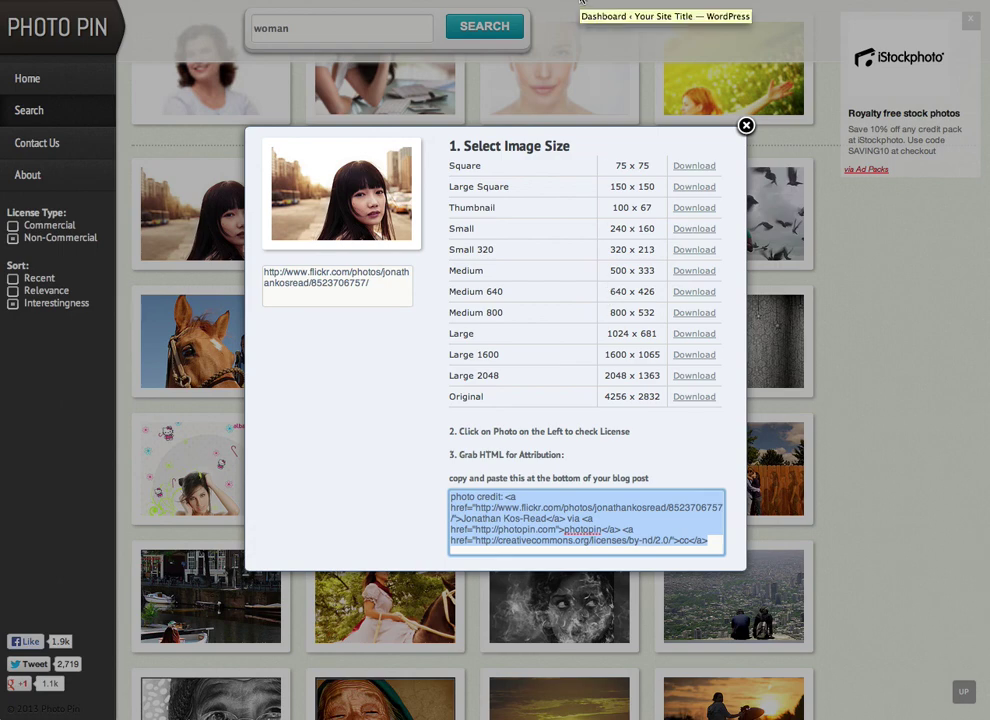
{"action": "left_click", "coordinate": [455, 4]}
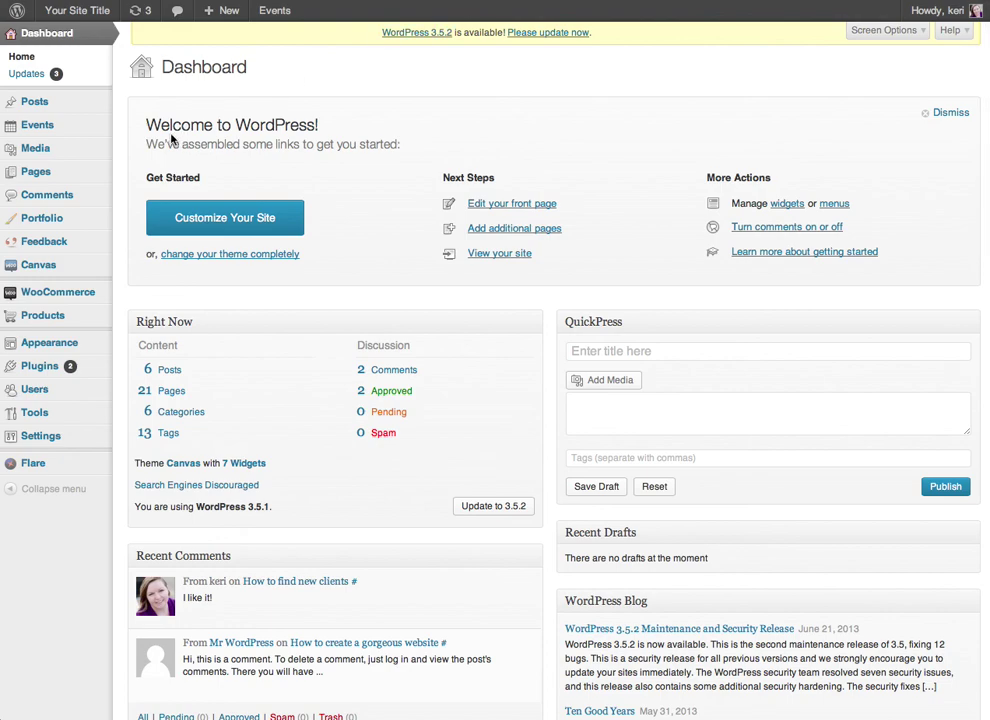
- Create a new post titled 'Photo Pin Post'
{"action": "mouse_move", "coordinate": [25, 104]}
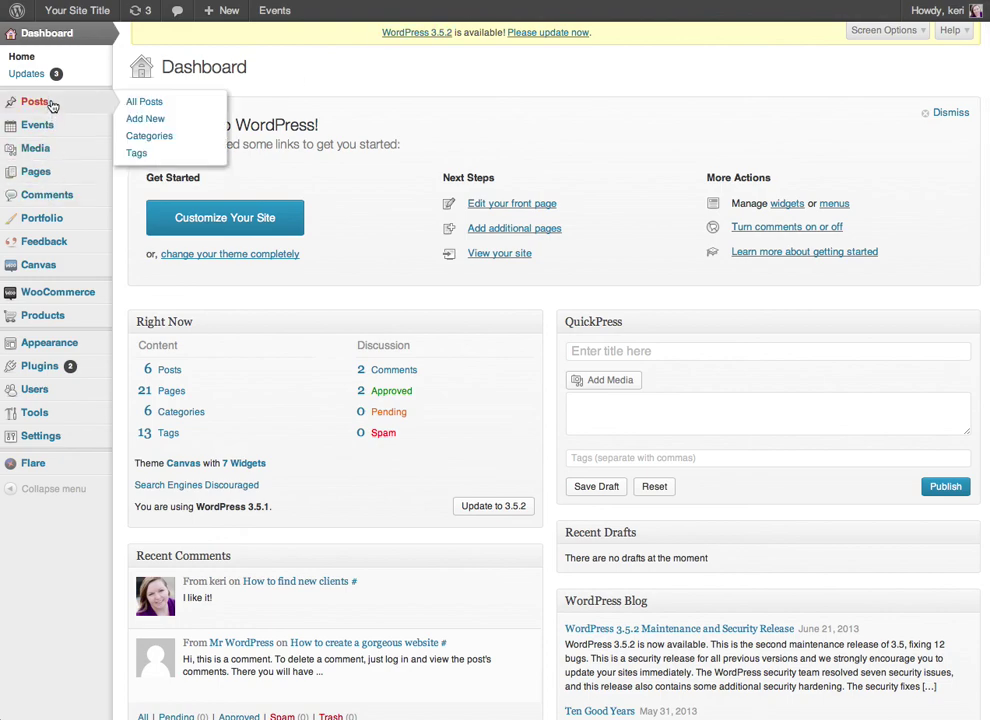
{"action": "left_click", "coordinate": [150, 119]}
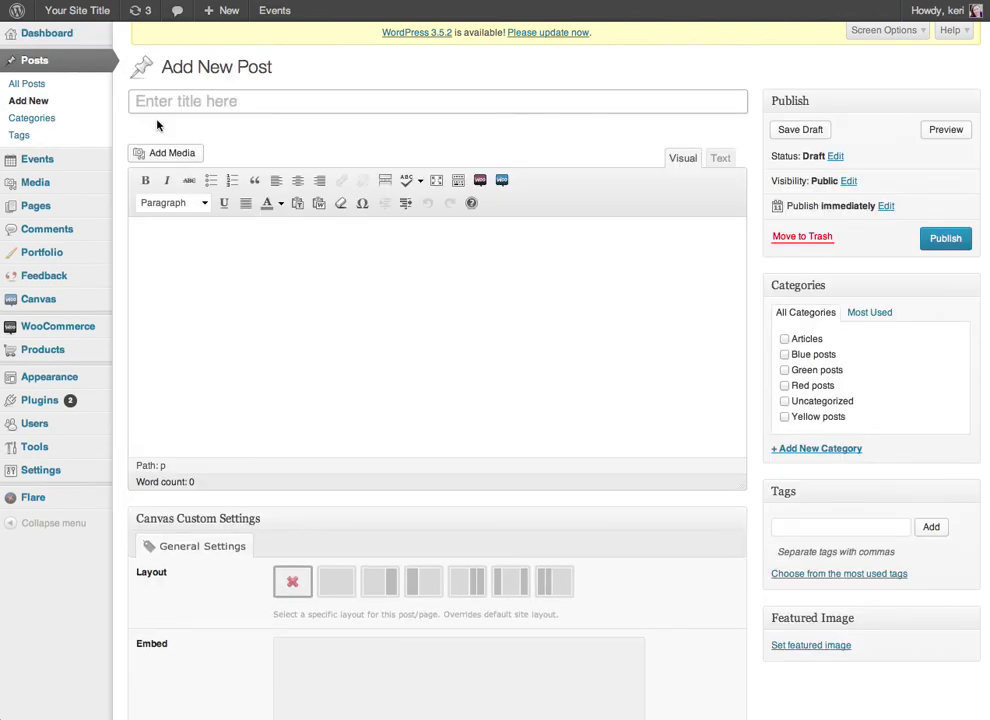
{"action": "type", "text": "Photo Pin Post"}
- Upload the downloaded large_8523706757.jpg from Downloads into the media library
{"action": "left_click", "coordinate": [177, 157]}
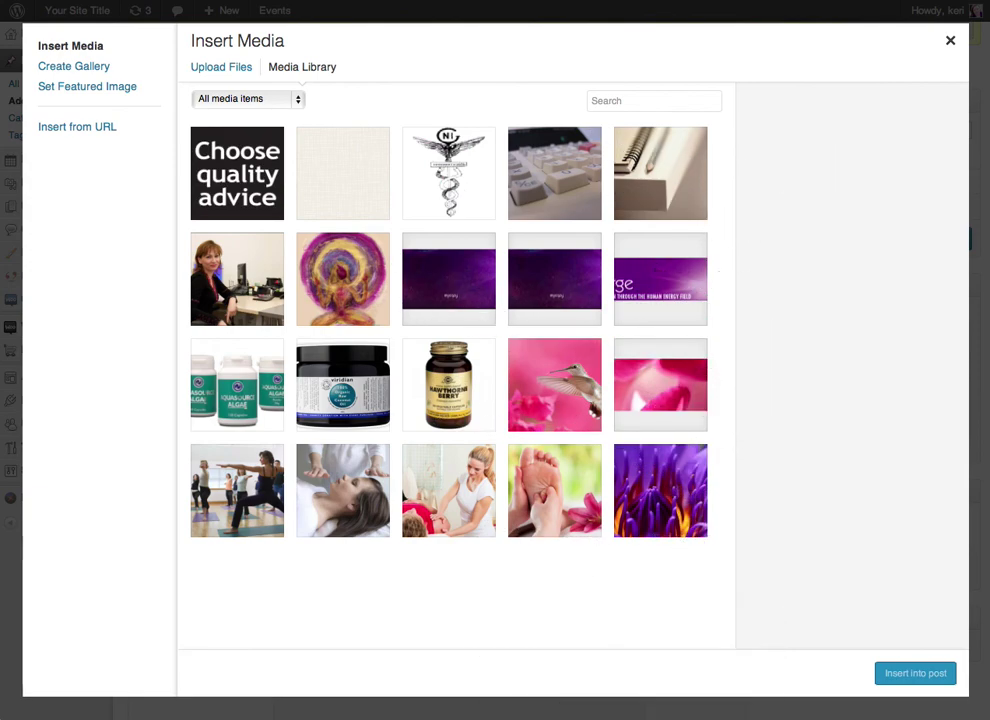
{"action": "left_click", "coordinate": [227, 66]}
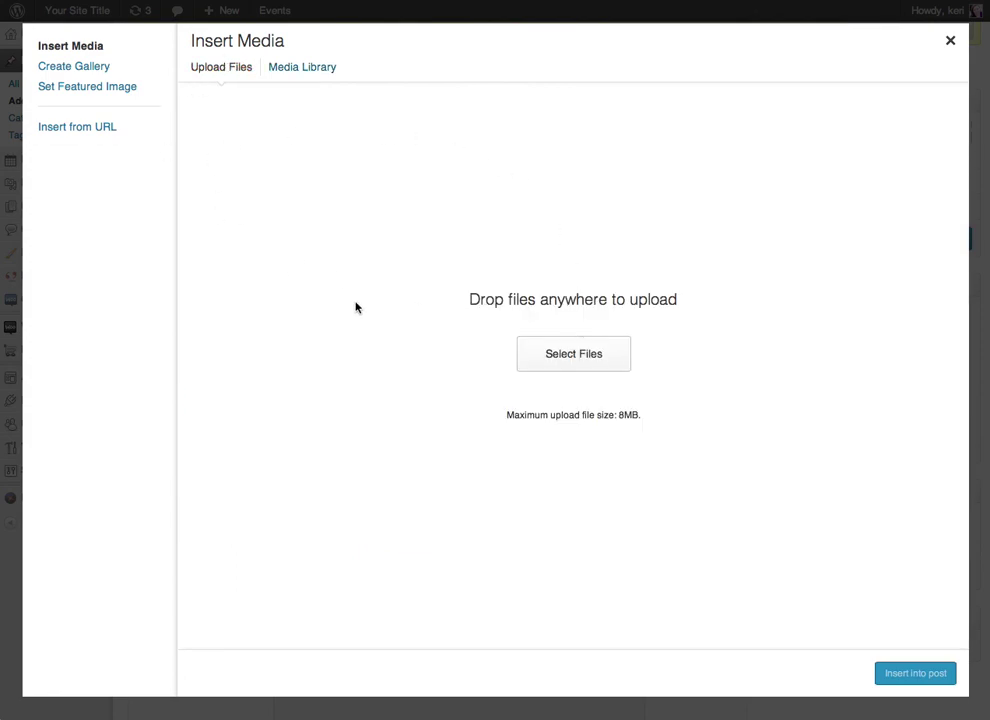
{"action": "left_click", "coordinate": [579, 360]}
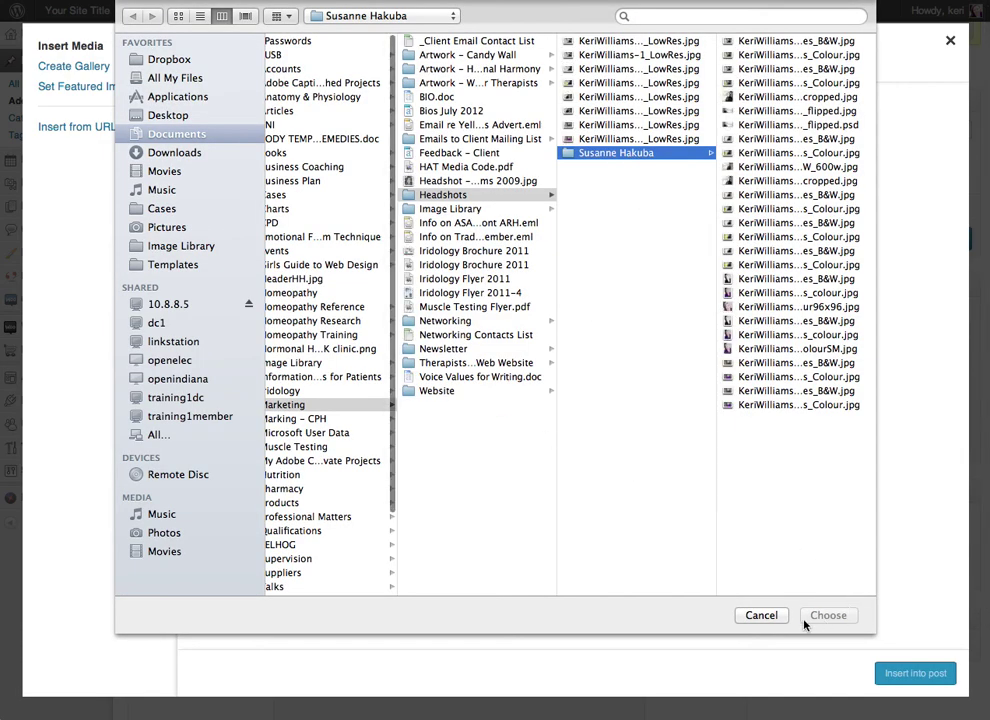
{"action": "key", "text": "Escape"}
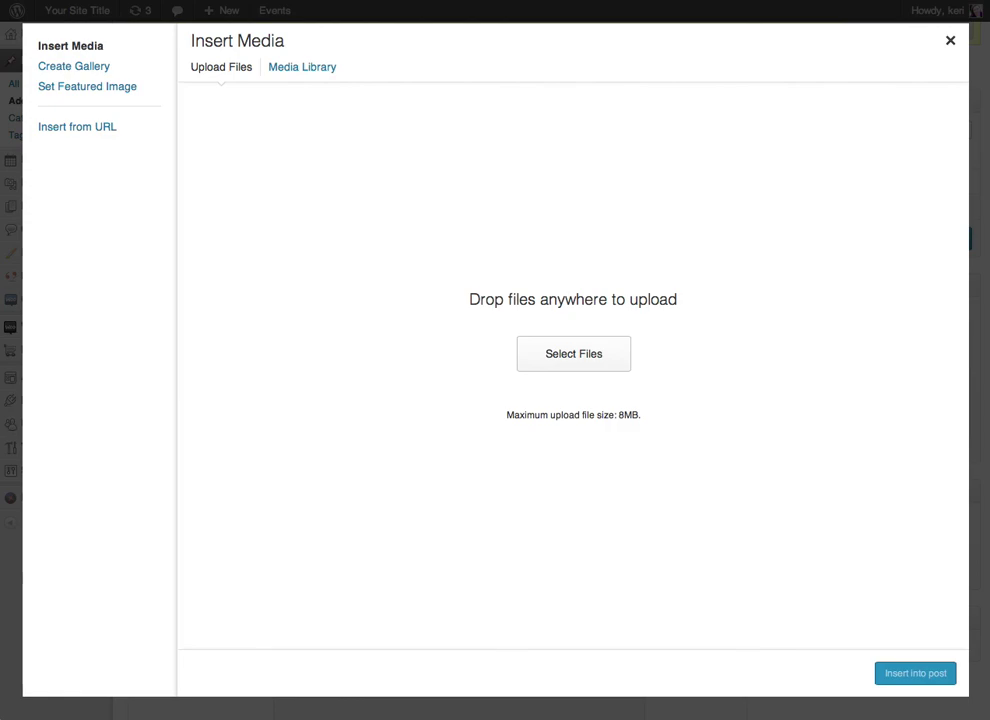
{"action": "left_click", "coordinate": [745, 715]}
{"action": "left_click_drag", "start_coordinate": [772, 517], "coordinate": [625, 336]}
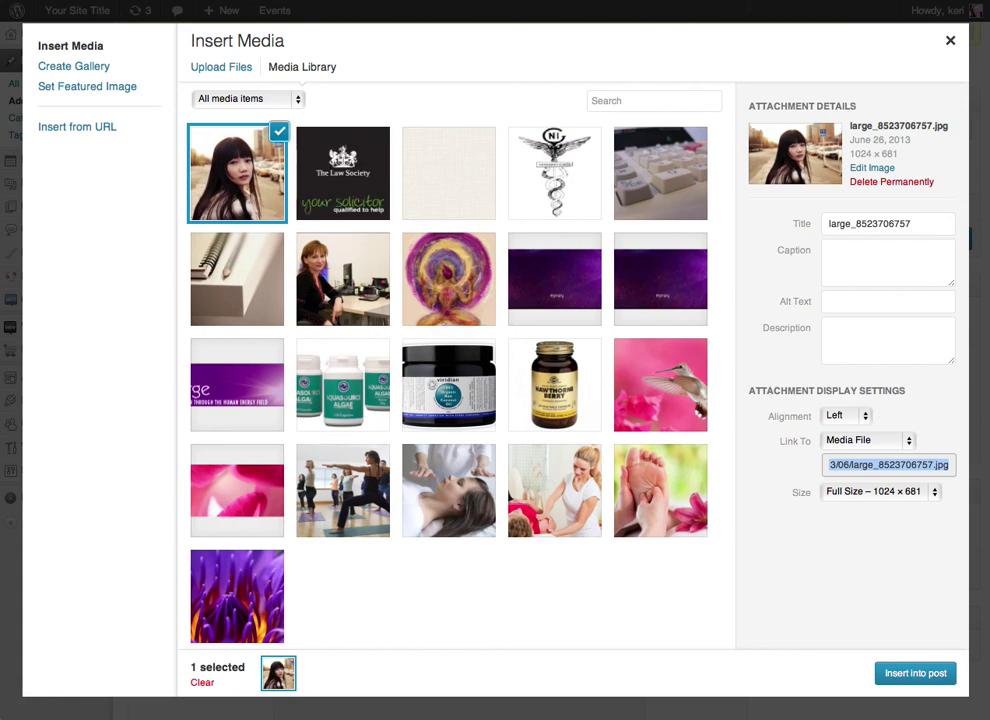
- Paste the photo-credit HTML into the caption, prefixed with 'Photo of Woman -'
{"action": "left_click", "coordinate": [843, 252]}
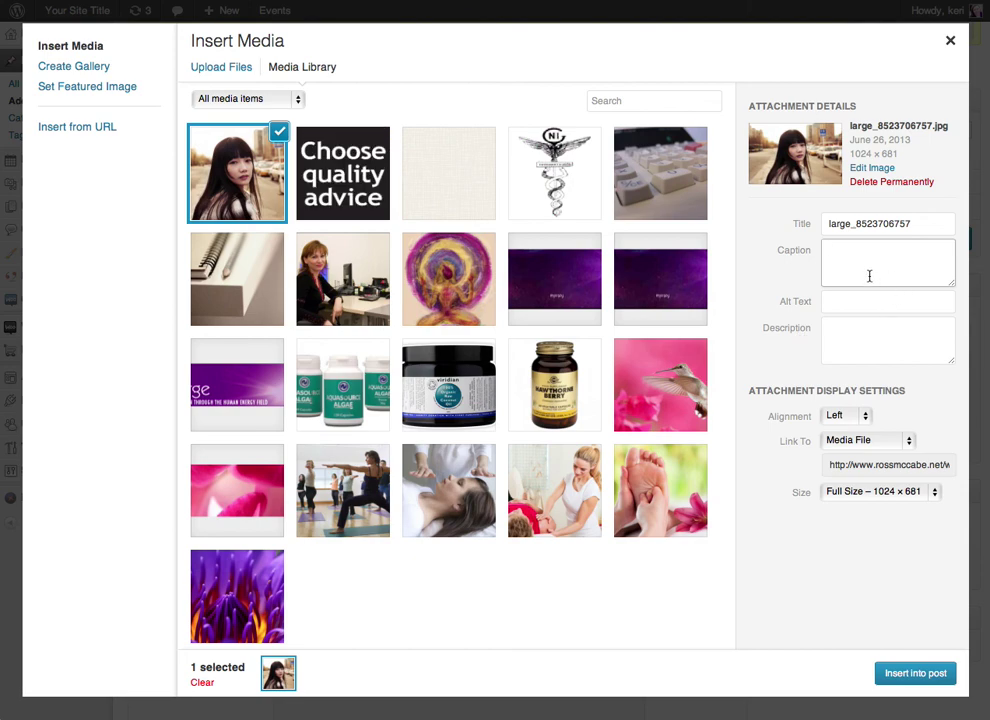
{"action": "key", "text": "super+v"}
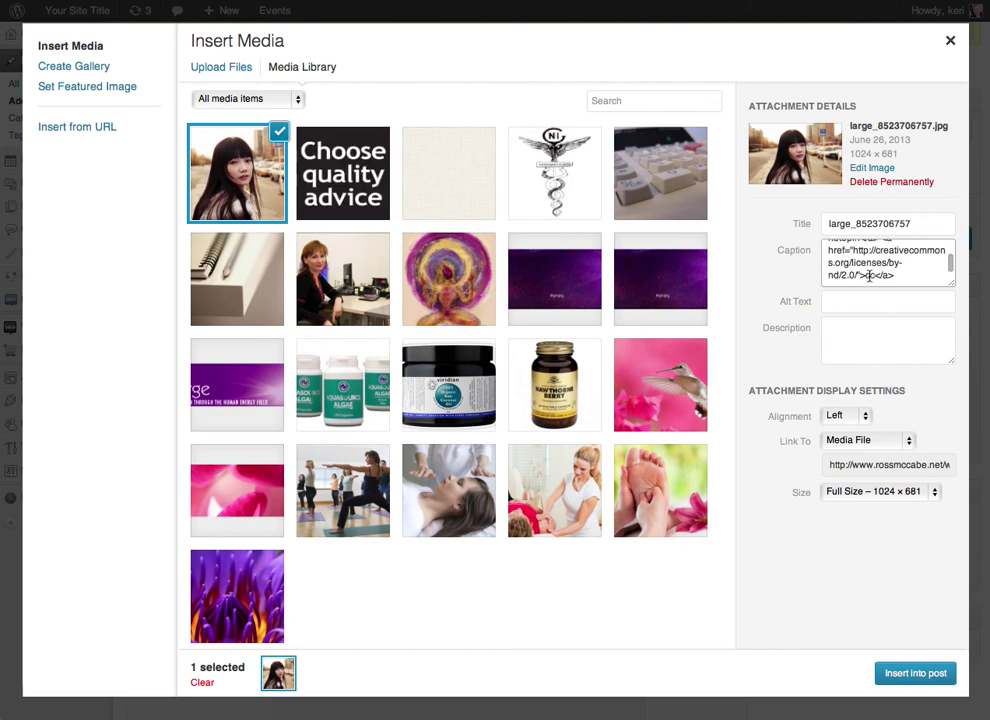
{"action": "scroll", "coordinate": [869, 276], "scroll_direction": "up", "scroll_amount": 3}
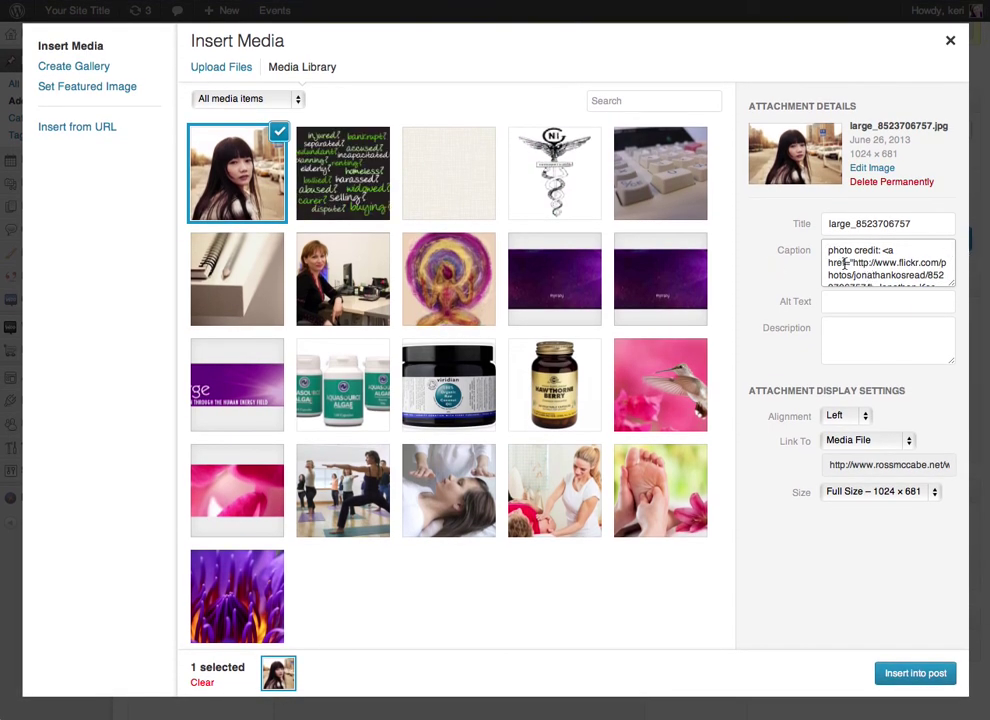
{"action": "type", "text": "Photo of "}
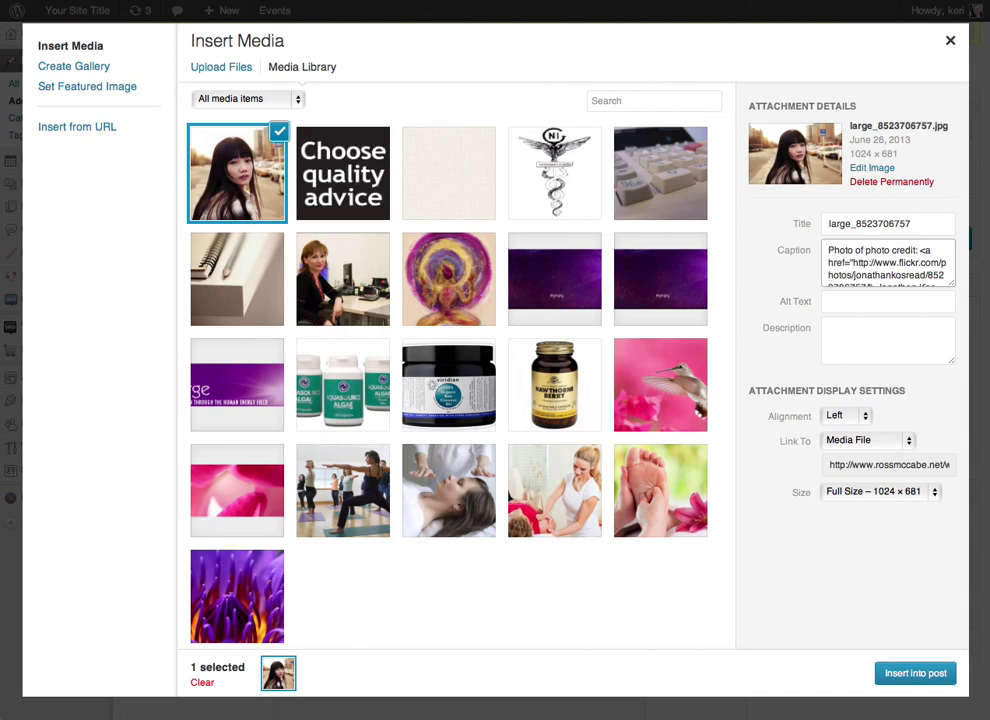
{"action": "type", "text": "Woman"}
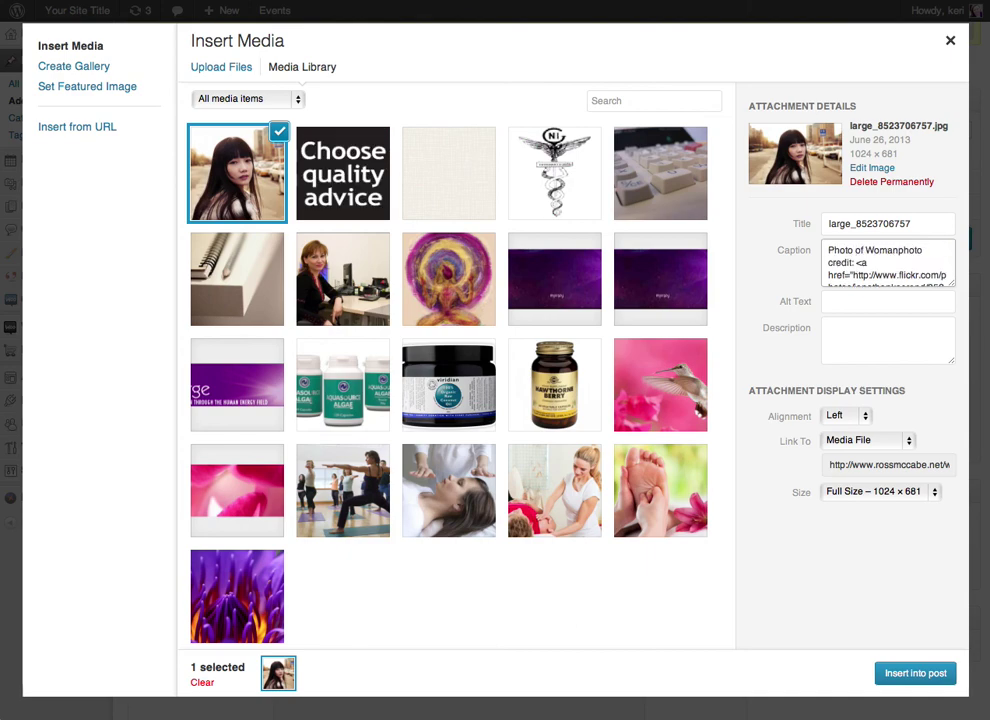
{"action": "type", "text": " -"}
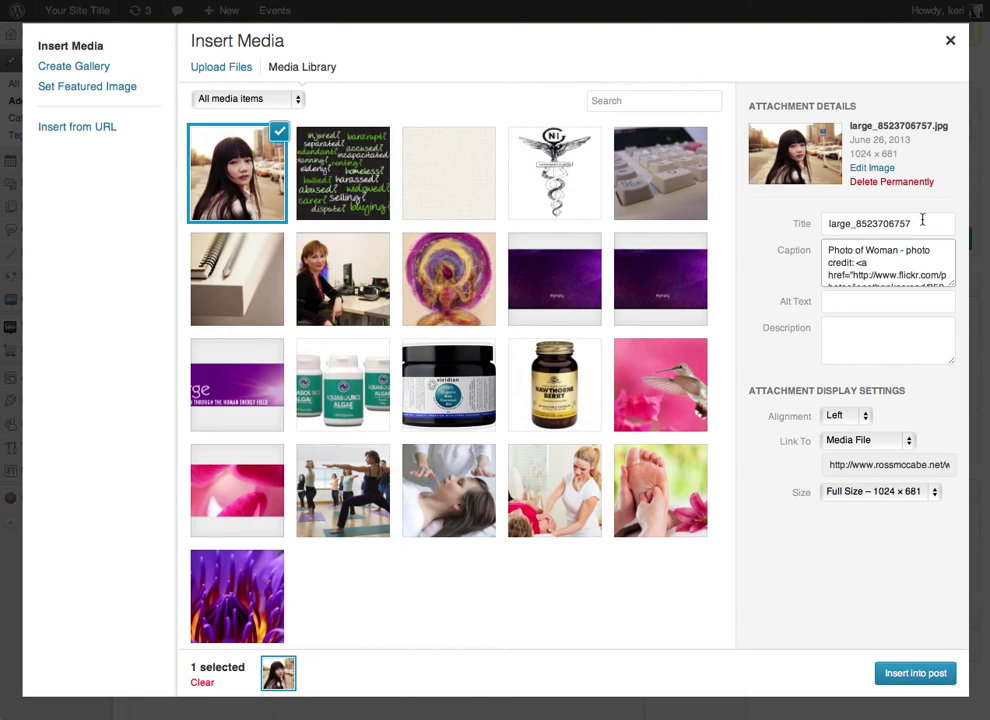
- Retitle the image 'Photo of Woman' and insert it as a 150 × 150 thumbnail
{"action": "left_click_drag", "start_coordinate": [928, 223], "coordinate": [770, 224]}
{"action": "type", "text": "Pho"}
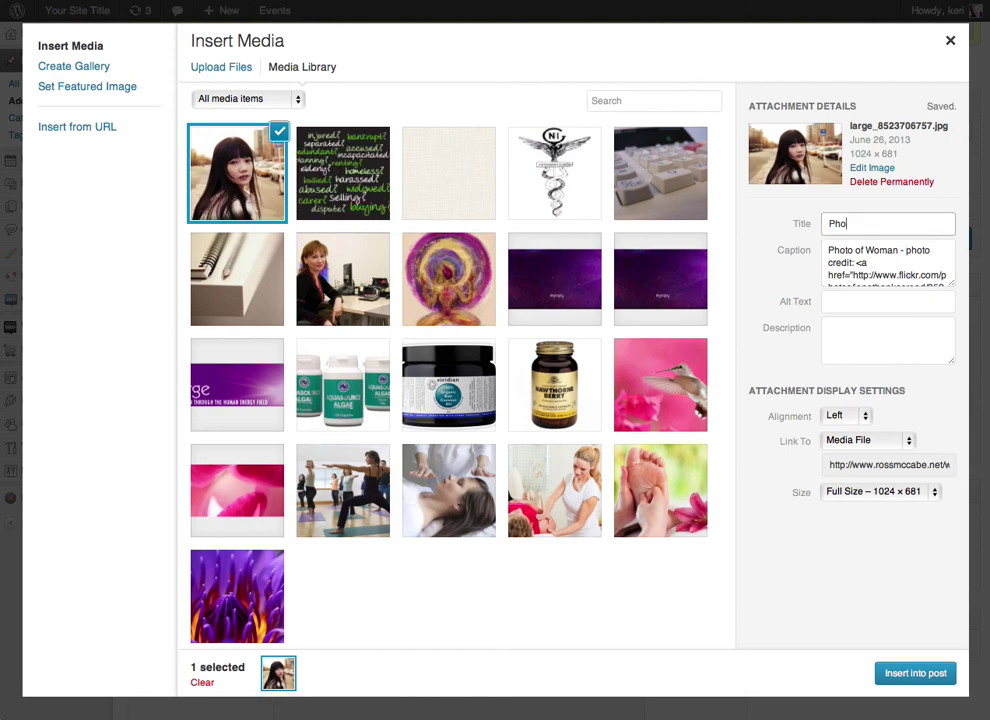
{"action": "type", "text": "to of Woman"}
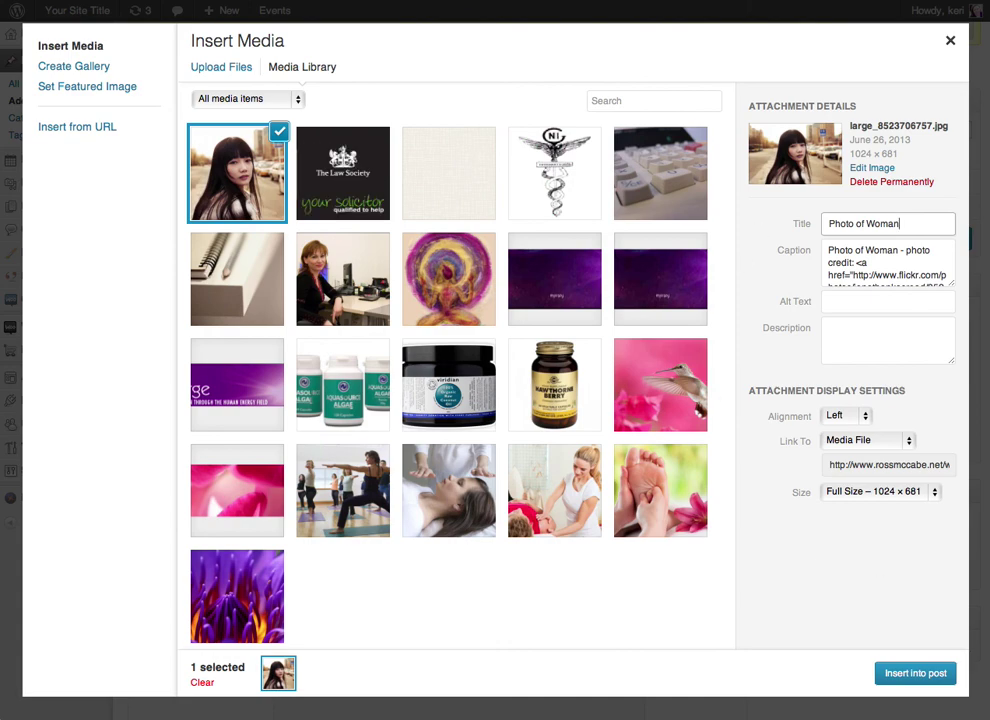
{"action": "left_click", "coordinate": [860, 492]}
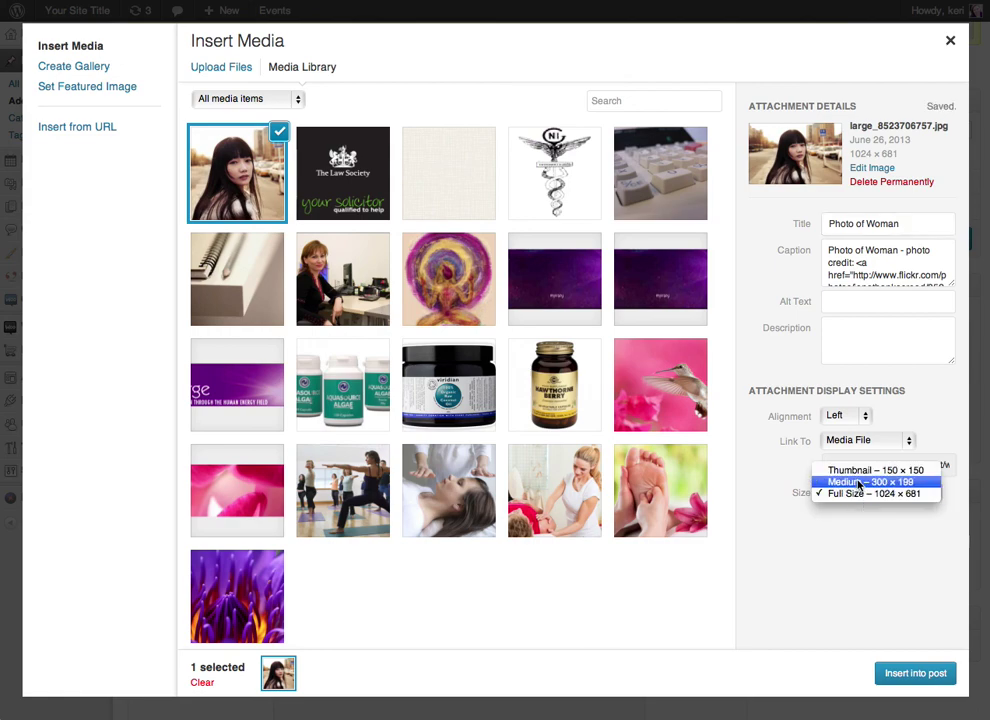
{"action": "left_click", "coordinate": [845, 410]}
{"action": "left_click", "coordinate": [880, 668]}
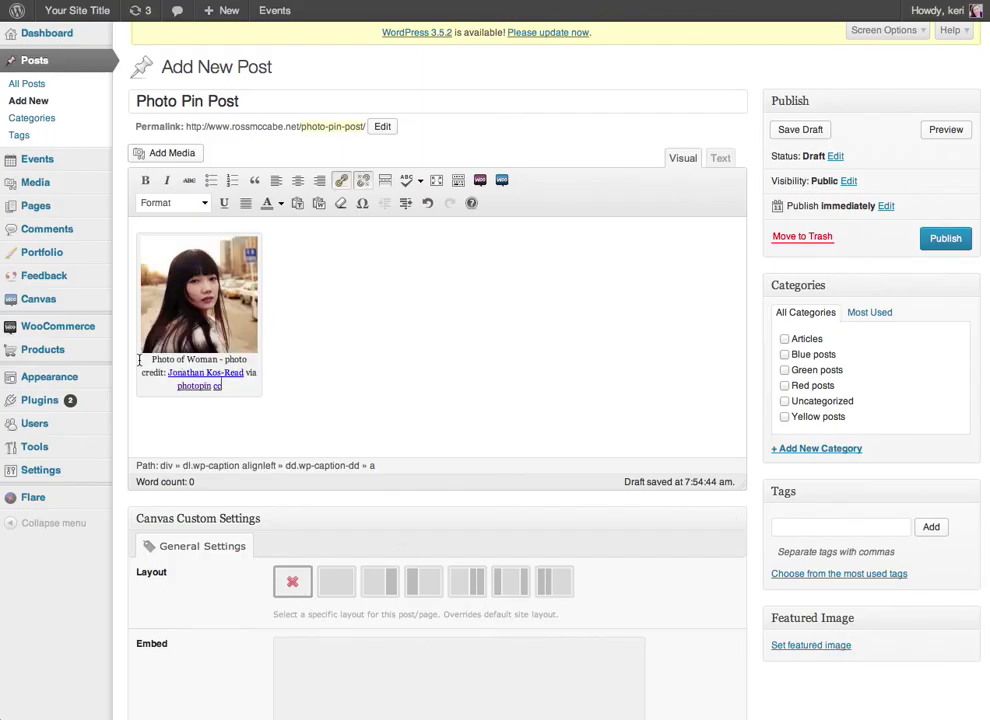
{"action": "left_click_drag", "start_coordinate": [153, 360], "coordinate": [127, 360]}
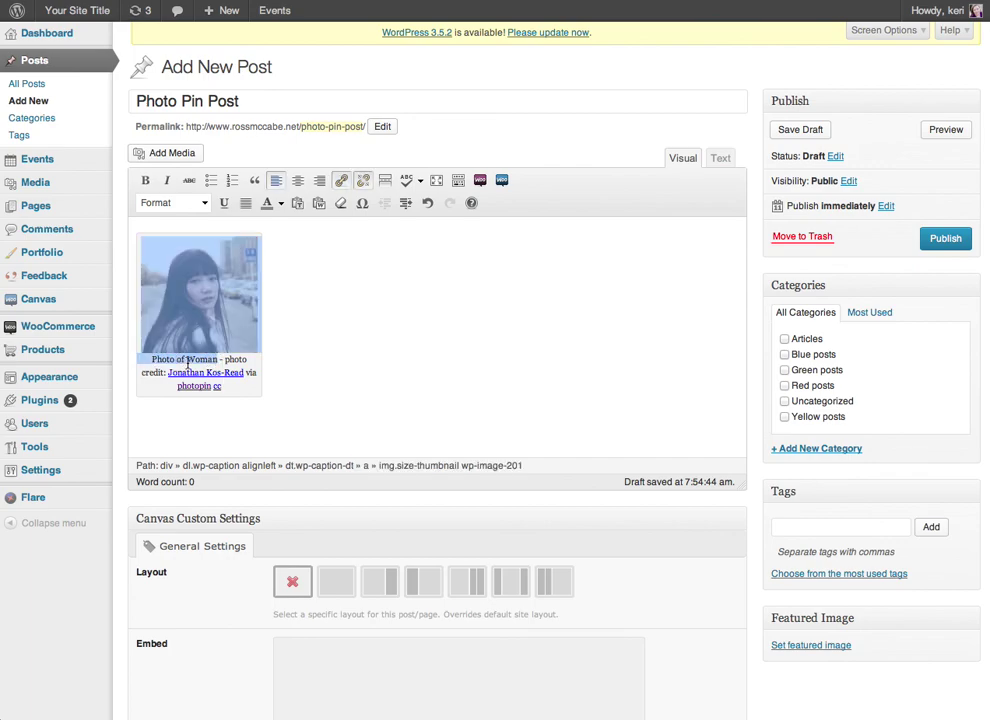
{"action": "left_click", "coordinate": [193, 263]}
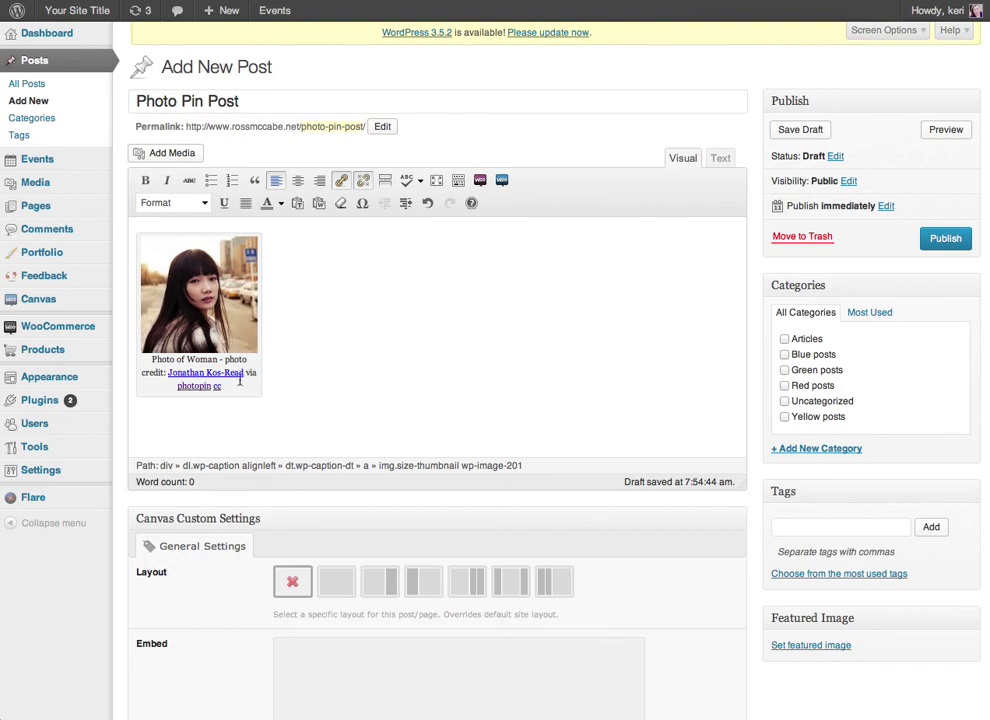